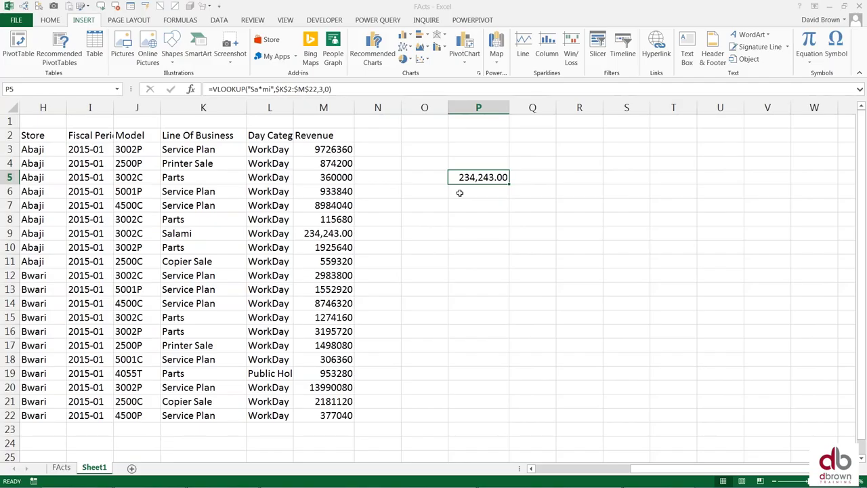
- Enter Jan in P5 and fill the month series down to Dec in P16
{"action": "type", "text": "Jan"}
{"action": "key", "text": "ctrl+Return"}
{"action": "left_click_drag", "start_coordinate": [508, 184], "coordinate": [498, 324]}
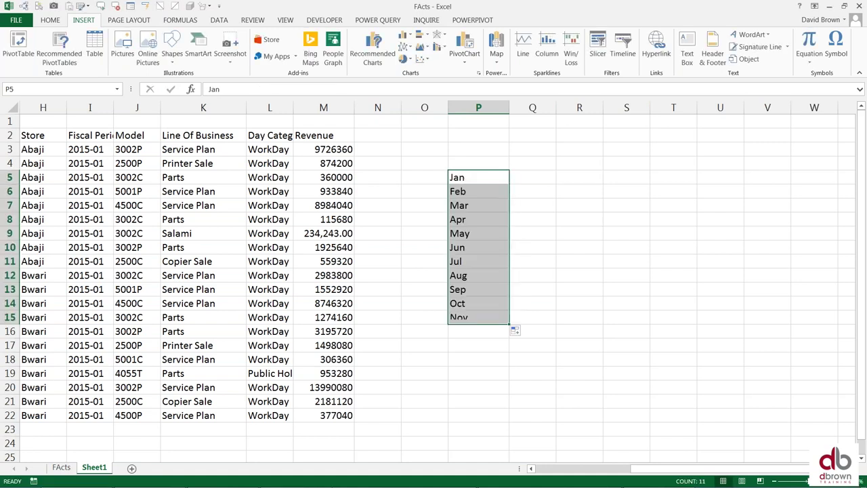
{"action": "left_click", "coordinate": [505, 320]}
{"action": "left_click_drag", "start_coordinate": [508, 323], "coordinate": [509, 335]}
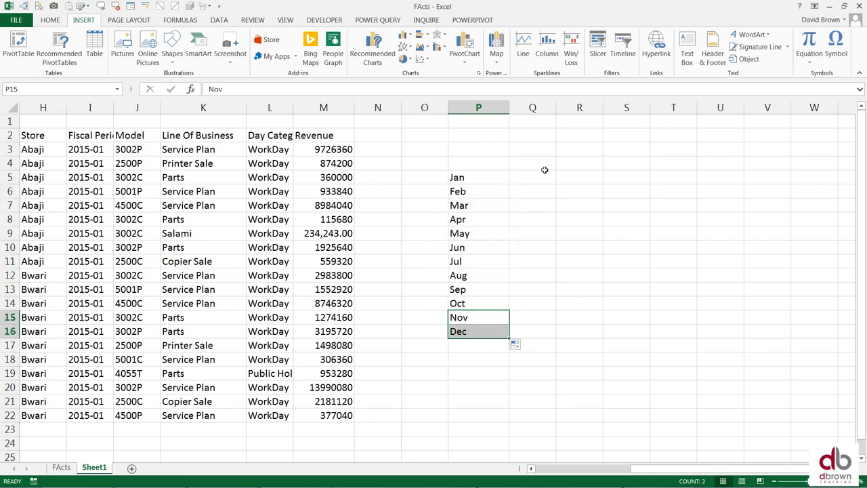
{"action": "left_click", "coordinate": [579, 180]}
- Enter 1 and 2 in Q5:Q6, then clear them again
{"action": "key", "text": "Left"}
{"action": "type", "text": "1"}
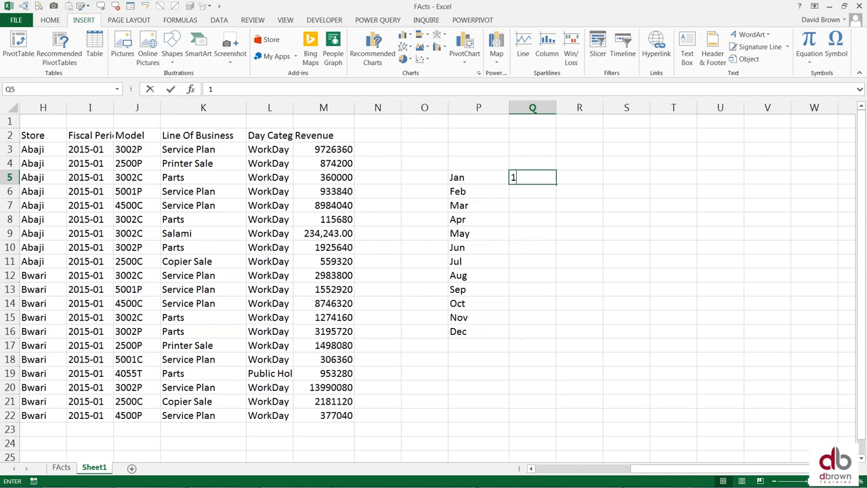
{"action": "key", "text": "Return"}
{"action": "type", "text": "2"}
{"action": "key", "text": "Return"}
{"action": "key", "text": "Up"}
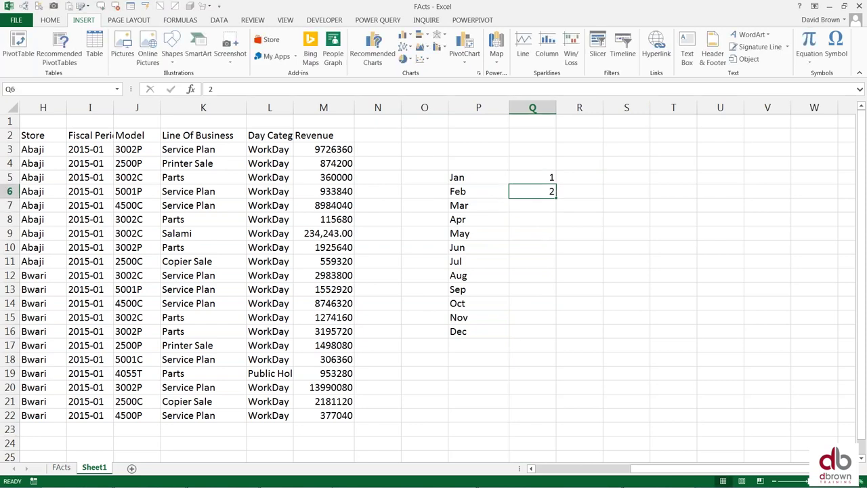
{"action": "key", "text": "Up"}
{"action": "key", "text": "shift+Down"}
{"action": "key", "text": "Delete"}
- Re-enter 1 and 2 in Q5:Q6 and fill the numbers 1 to 12 down to Q16
{"action": "key", "text": "Left"}
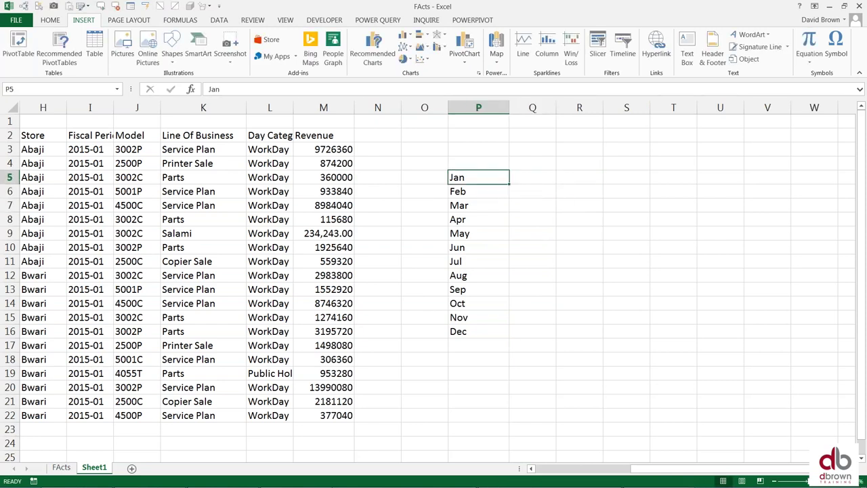
{"action": "key", "text": "Down"}
{"action": "key", "text": "Right"}
{"action": "key", "text": "Up"}
{"action": "key", "text": "Right"}
{"action": "key", "text": "Right"}
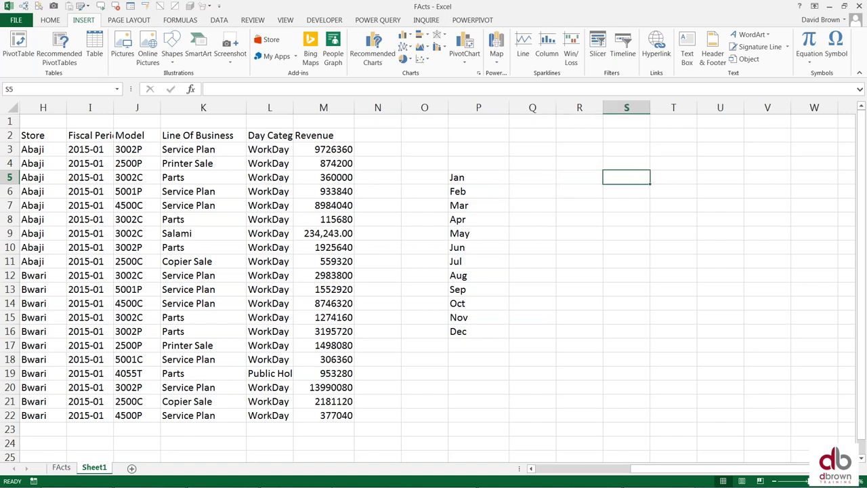
{"action": "key", "text": "Left"}
{"action": "key", "text": "Left"}
{"action": "type", "text": "1"}
{"action": "key", "text": "Return"}
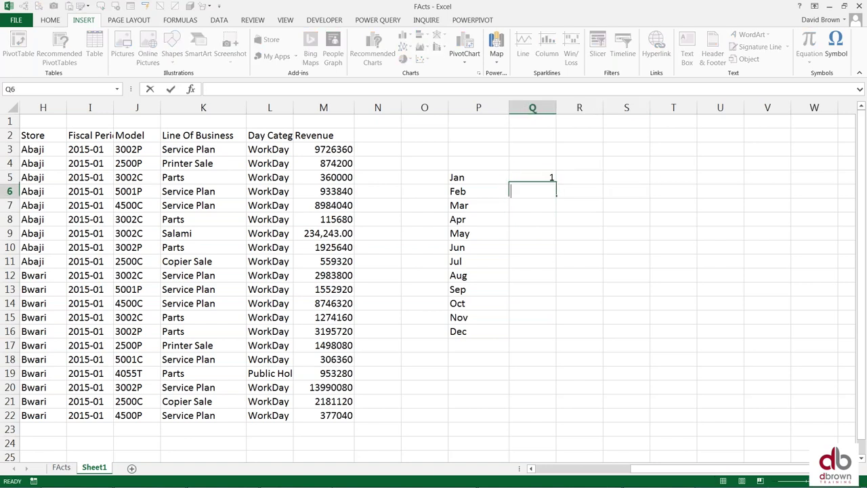
{"action": "type", "text": "2"}
{"action": "key", "text": "Up"}
{"action": "key", "text": "shift+Down"}
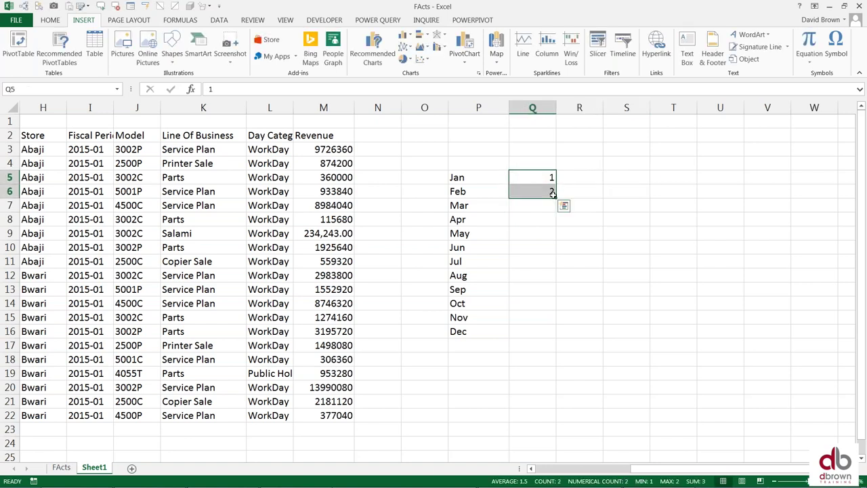
{"action": "left_click_drag", "start_coordinate": [552, 193], "coordinate": [553, 336]}
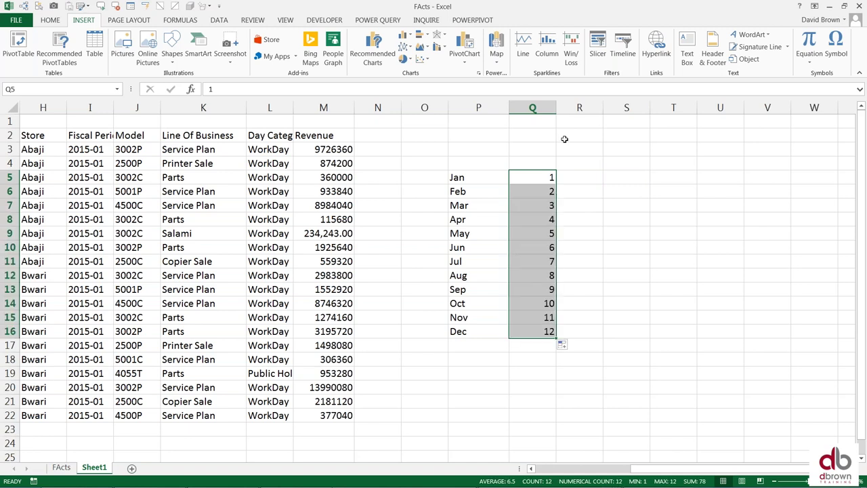
{"action": "left_click", "coordinate": [564, 139]}
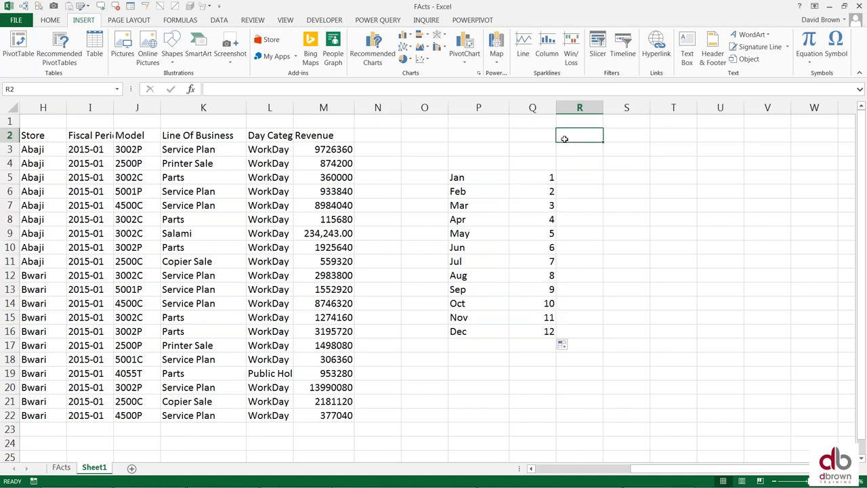
- Enter the lookup month Apr in cell R2
{"action": "type", "text": "Apr"}
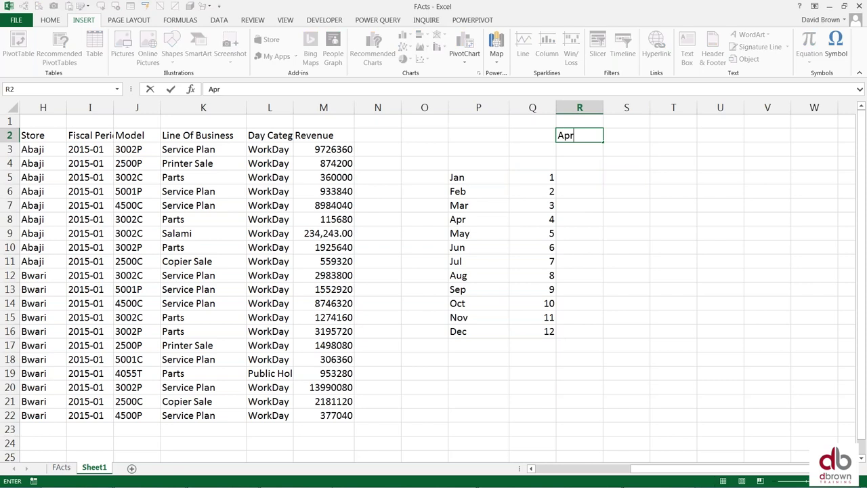
{"action": "key", "text": "Return"}
{"action": "key", "text": "Up"}
{"action": "key", "text": "Left"}
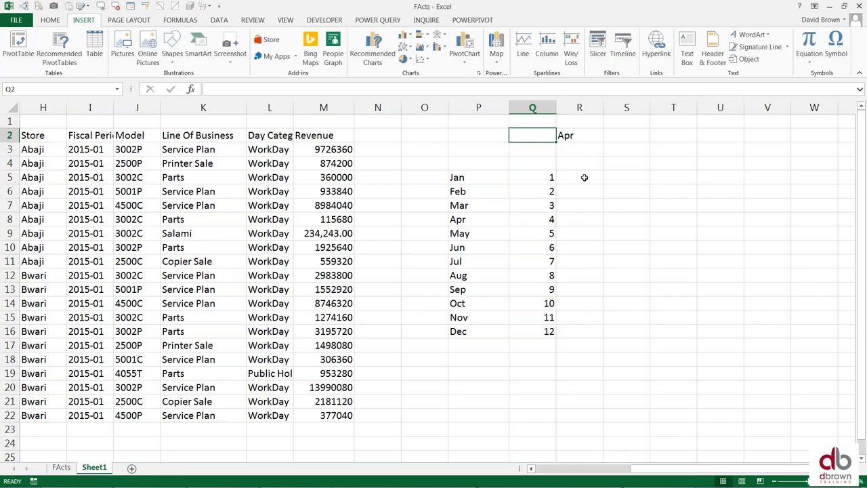
- Enter =VLOOKUP(R2,$P$5:$Q$16,2,0) in Q2 so it returns 4
{"action": "type", "text": "=vl"}
{"action": "key", "text": "Tab"}
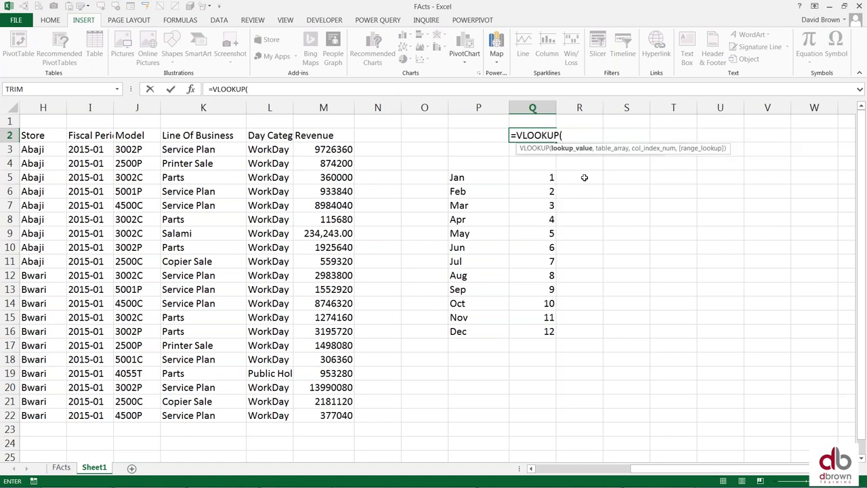
{"action": "key", "text": "Right"}
{"action": "type", "text": ","}
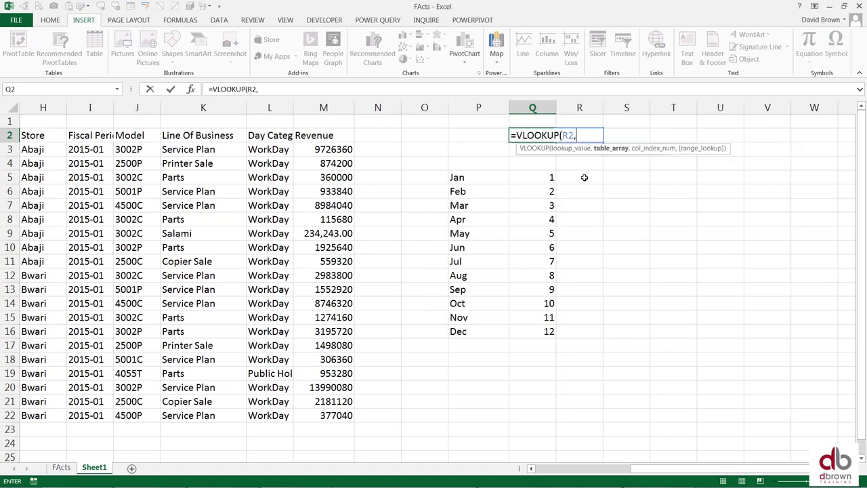
{"action": "key", "text": "Down"}
{"action": "key", "text": "Down"}
{"action": "key", "text": "Down"}
{"action": "key", "text": "Left"}
{"action": "key", "text": "shift+Right"}
{"action": "key", "text": "ctrl+shift+Down"}
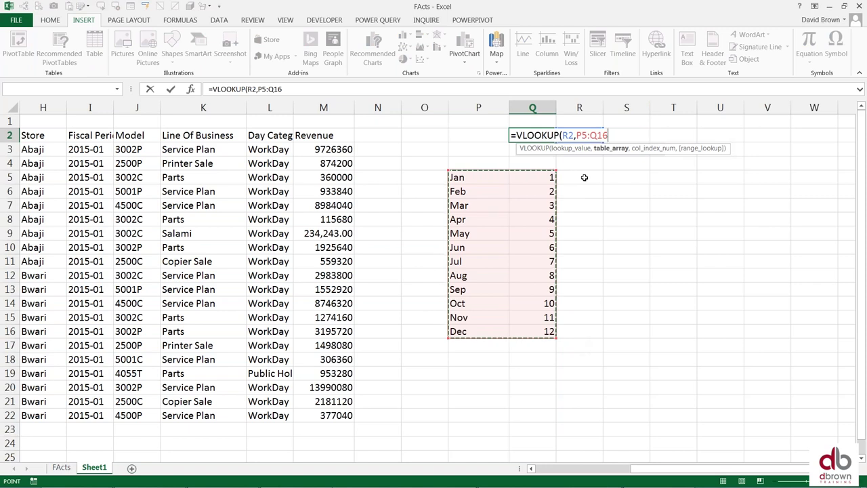
{"action": "key", "text": "F4"}
{"action": "type", "text": "$Q$16,2,0)"}
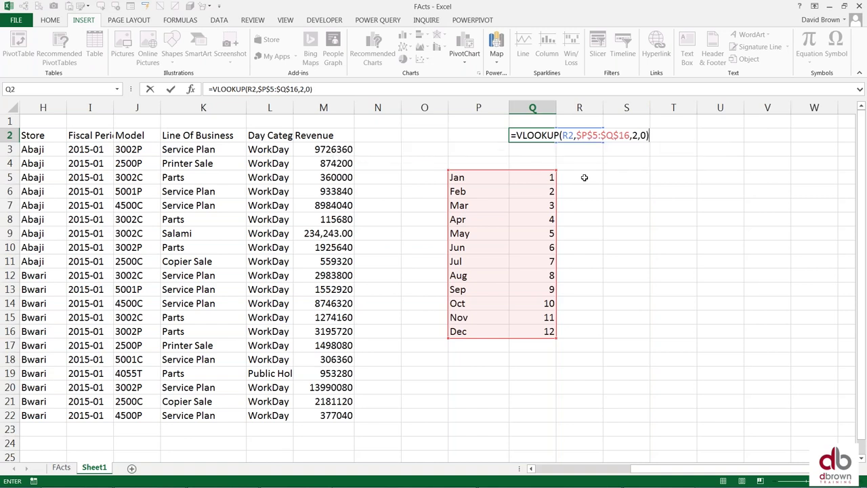
{"action": "key", "text": "ctrl+Return"}
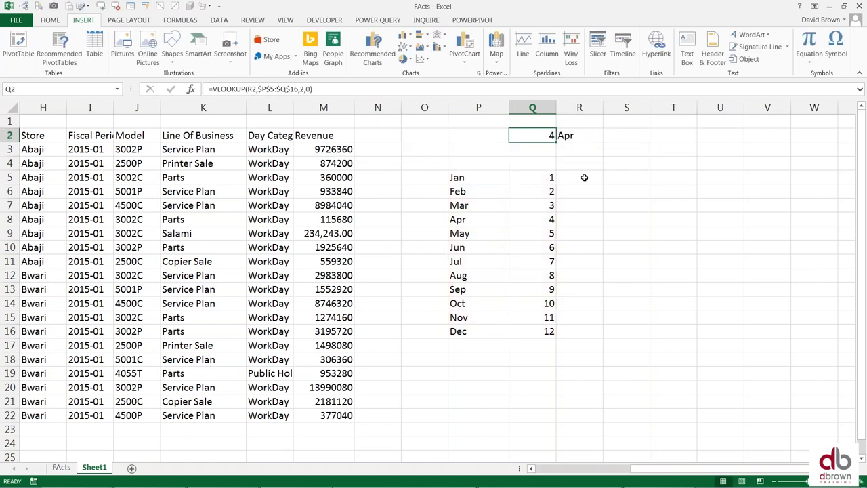
- Review Q2's lookup formula against the month table, ending on empty cell O2
{"action": "key", "text": "F2"}
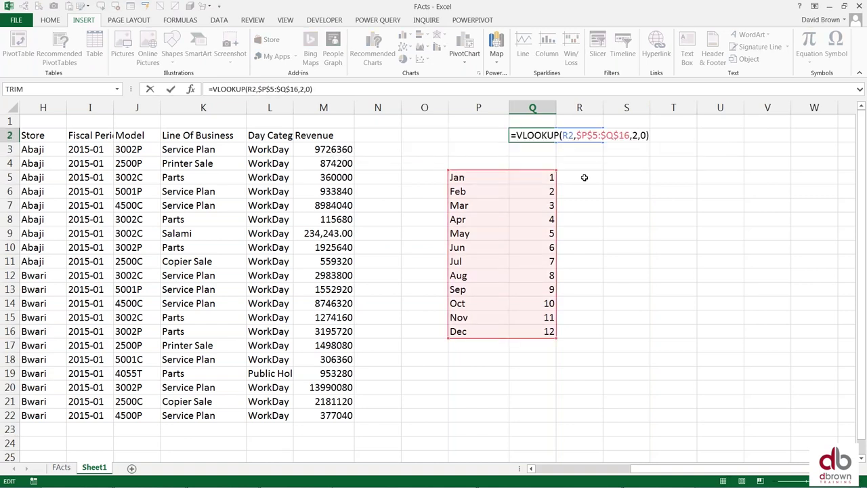
{"action": "key", "text": "Return"}
{"action": "key", "text": "Down"}
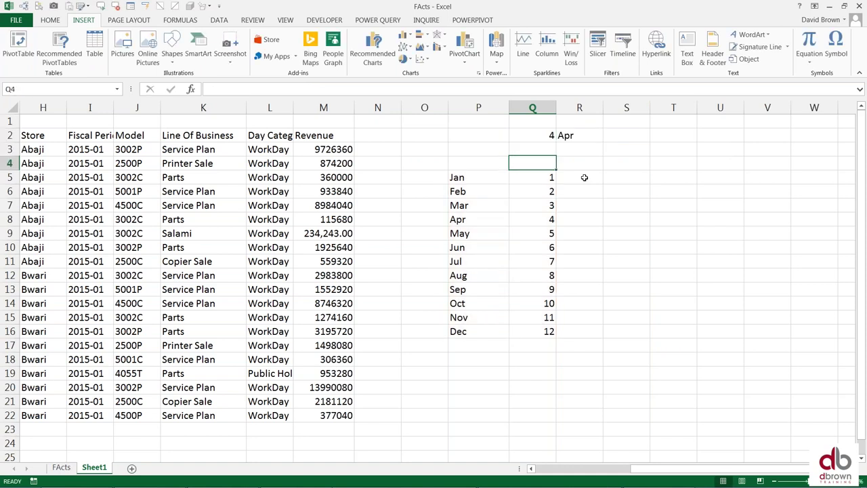
{"action": "key", "text": "Left"}
{"action": "key", "text": "Down"}
{"action": "key", "text": "shift+Right"}
{"action": "key", "text": "ctrl+shift+Down"}
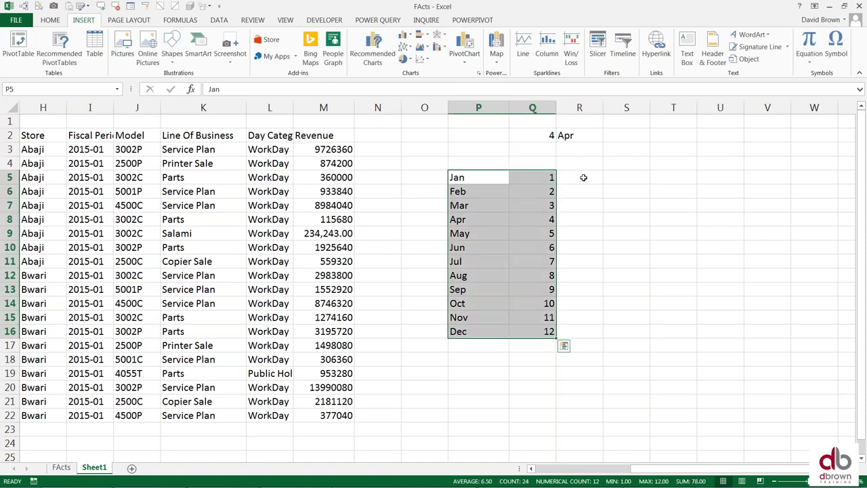
{"action": "left_click", "coordinate": [573, 135]}
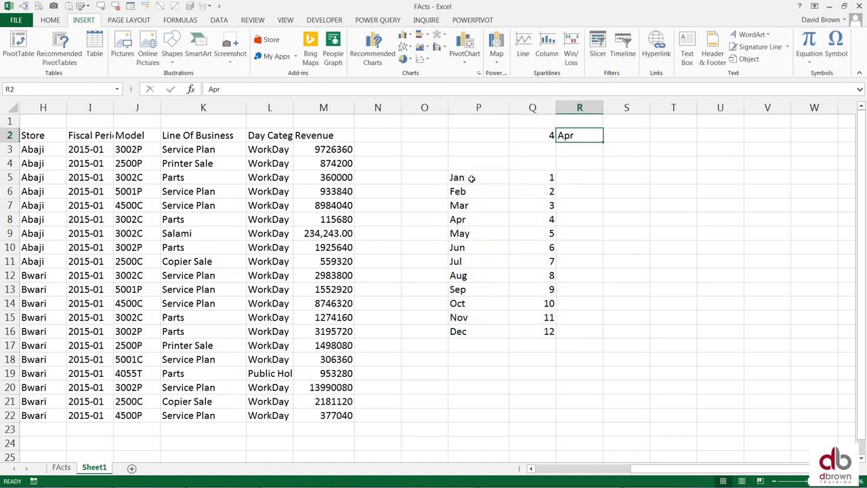
{"action": "left_click_drag", "start_coordinate": [470, 177], "coordinate": [539, 317]}
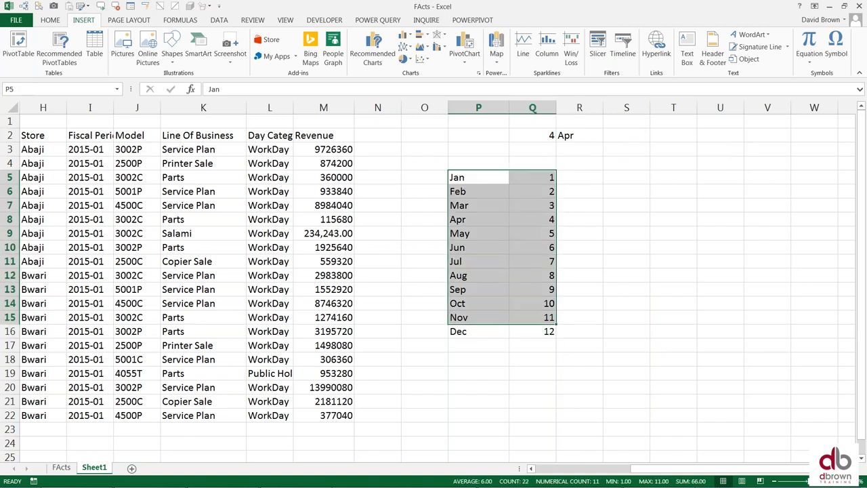
{"action": "left_click", "coordinate": [552, 137]}
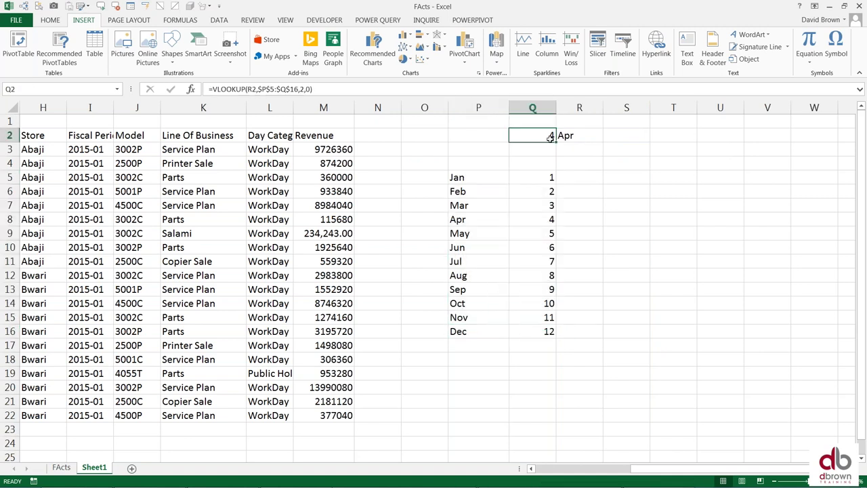
{"action": "left_click", "coordinate": [416, 135]}
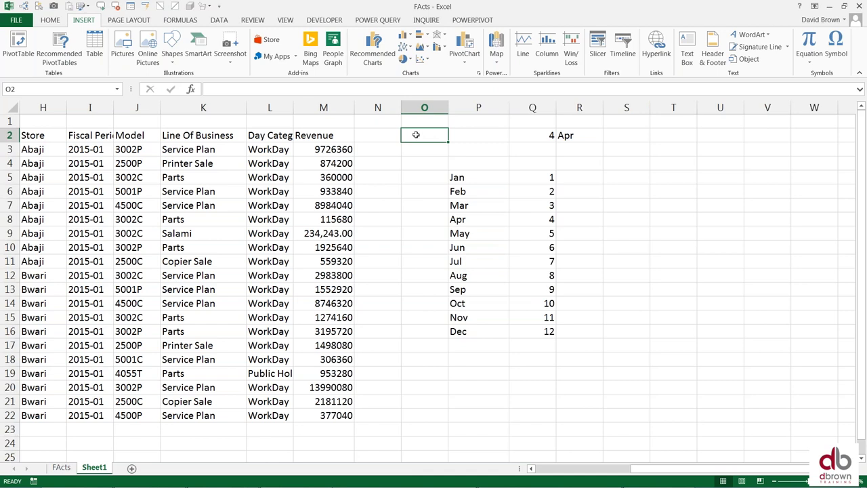
- Enter =P5:Q16 in O2 and evaluate it with F9 into the Jan–Dec/1–12 array constant
{"action": "key", "text": "F2"}
{"action": "type", "text": "="}
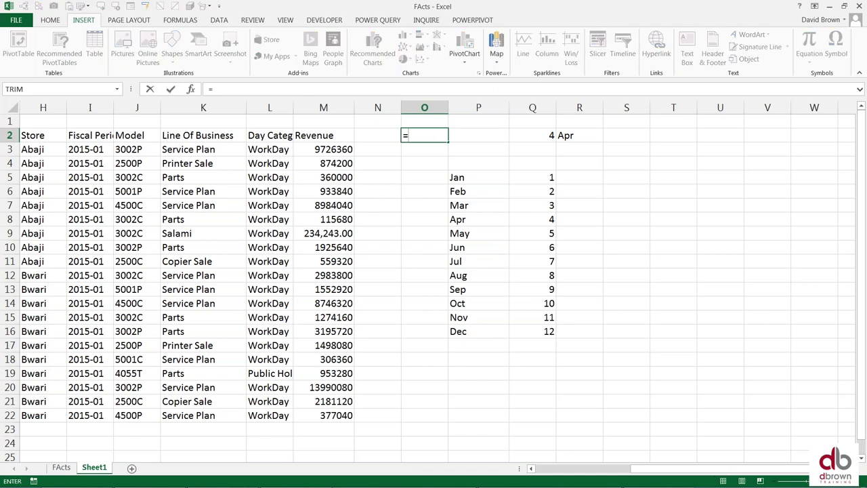
{"action": "key", "text": "Down"}
{"action": "key", "text": "Down"}
{"action": "key", "text": "Down"}
{"action": "key", "text": "Right"}
{"action": "key", "text": "shift+Right"}
{"action": "key", "text": "ctrl+shift+Down"}
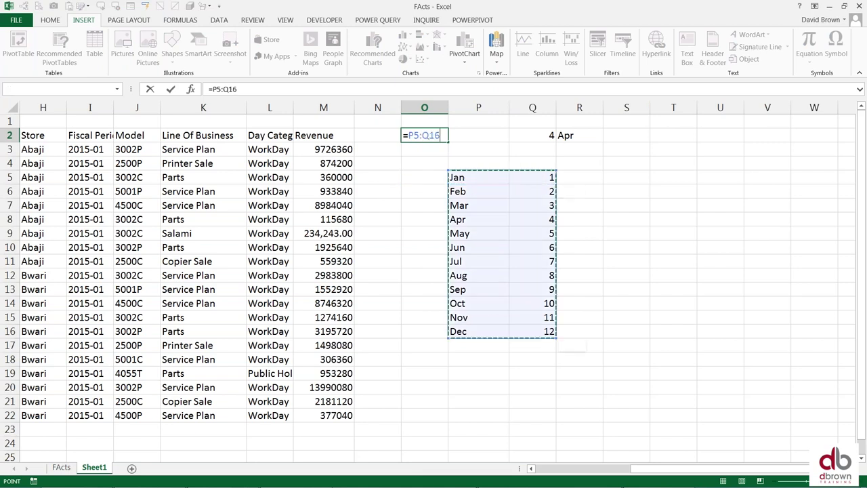
{"action": "key", "text": "Return"}
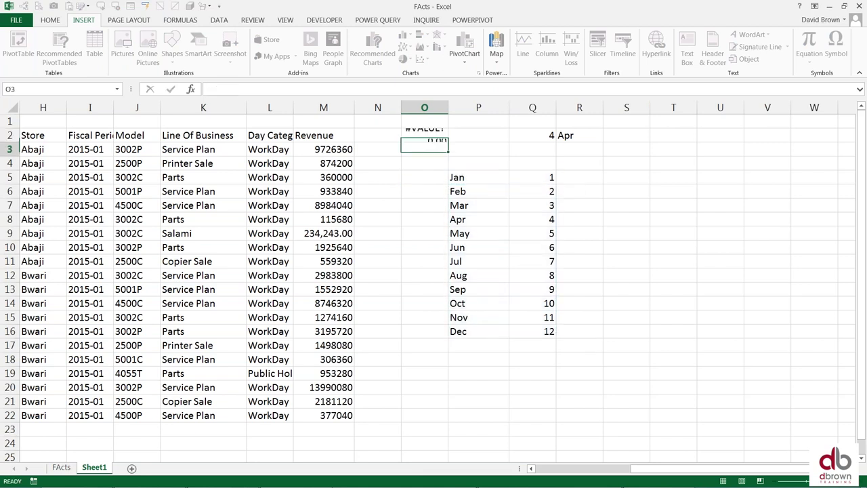
{"action": "key", "text": "Up"}
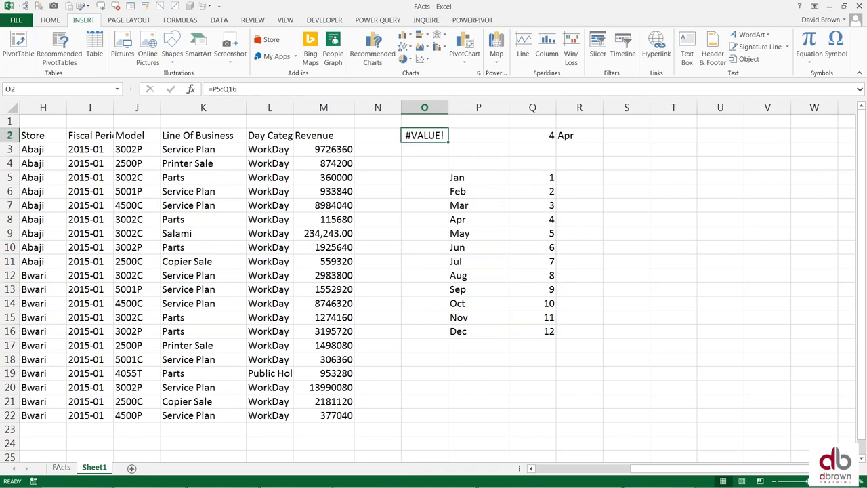
{"action": "key", "text": "F2"}
{"action": "key", "text": "F9"}
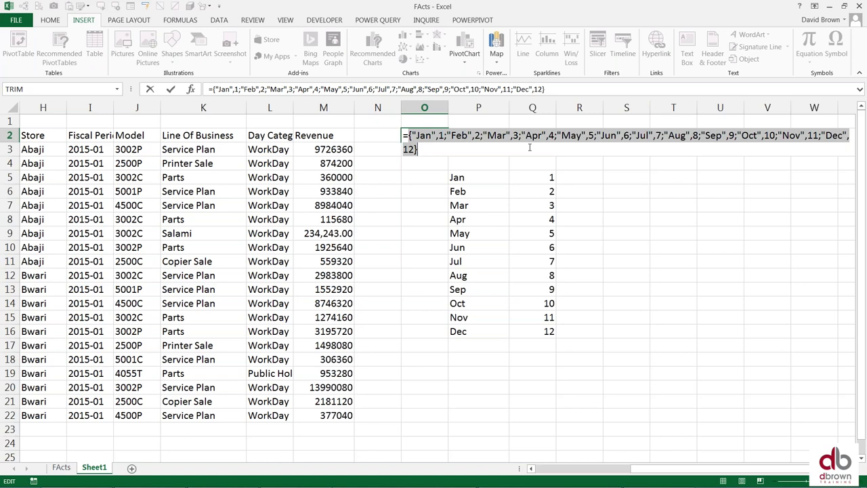
- Cancel the edit and re-enter =P5:Q16 in O2
{"action": "key", "text": "Escape"}
{"action": "type", "text": "="}
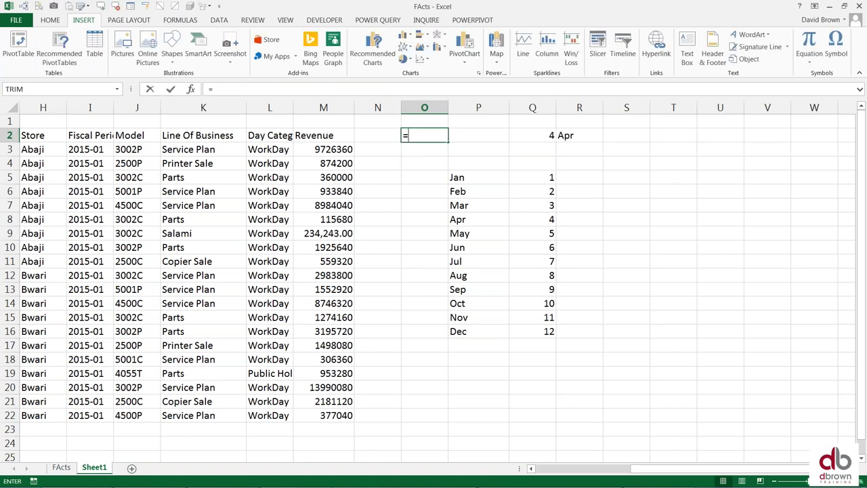
{"action": "key", "text": "Down"}
{"action": "key", "text": "Down"}
{"action": "key", "text": "Down"}
{"action": "key", "text": "Right"}
{"action": "key", "text": "shift+Right"}
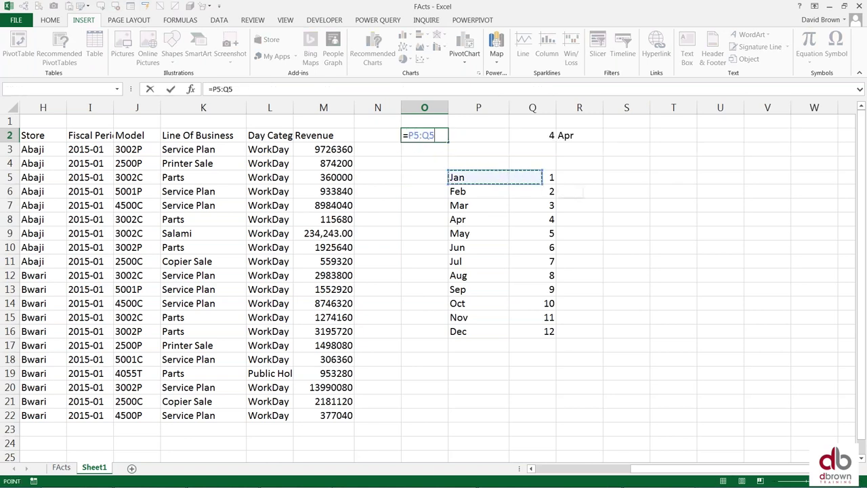
{"action": "key", "text": "ctrl+shift+Down"}
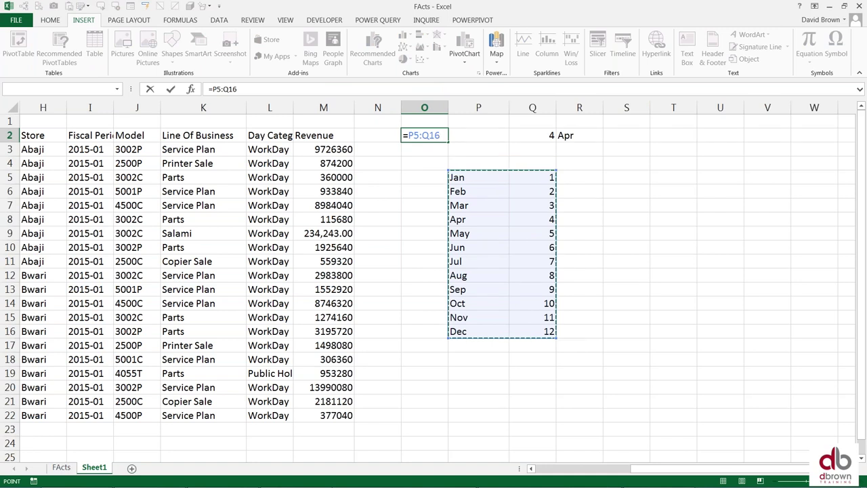
{"action": "key", "text": "Return"}
{"action": "key", "text": "Up"}
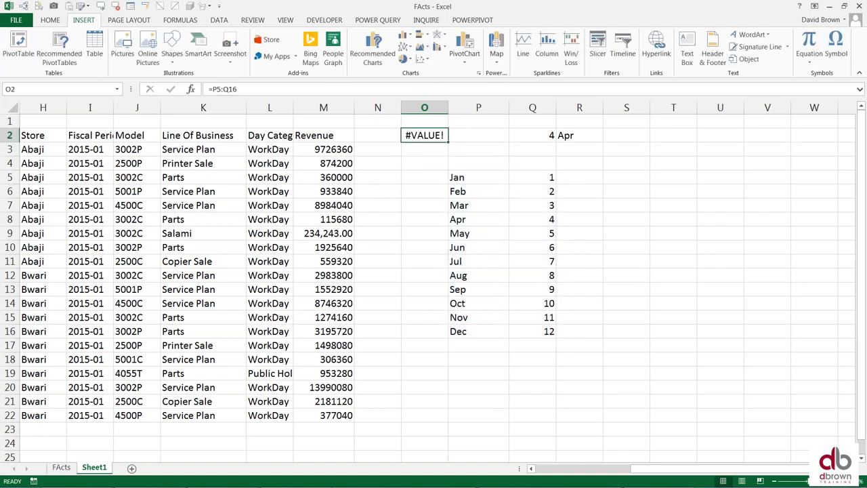
- Convert O2's reference to its array constant and copy that text for reuse
{"action": "key", "text": "F2"}
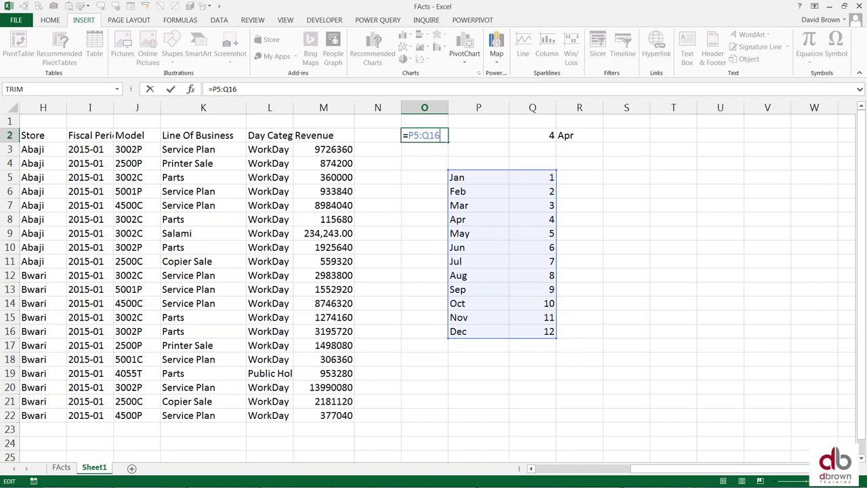
{"action": "key", "text": "F9"}
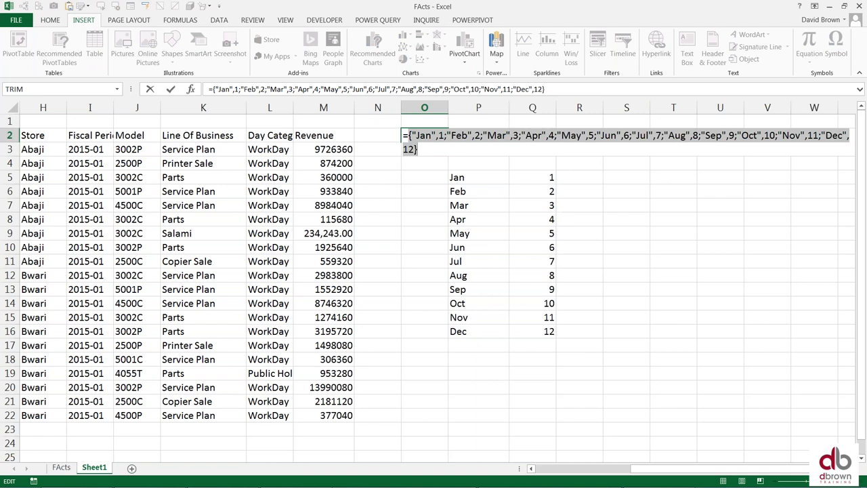
{"action": "key", "text": "ctrl+Return"}
{"action": "key", "text": "Down"}
{"action": "key", "text": "Right"}
{"action": "key", "text": "Right"}
- Start a VLOOKUP in Q3 and set R2 as its lookup value in Function Arguments
{"action": "type", "text": "="}
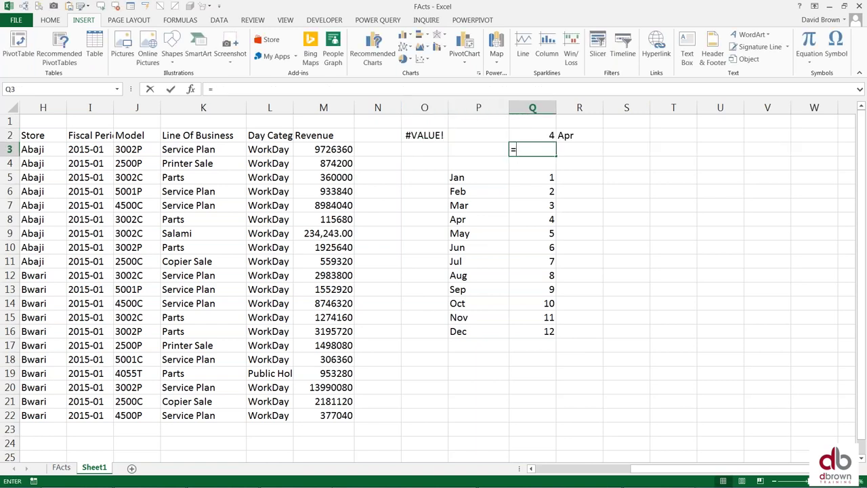
{"action": "type", "text": "vlo"}
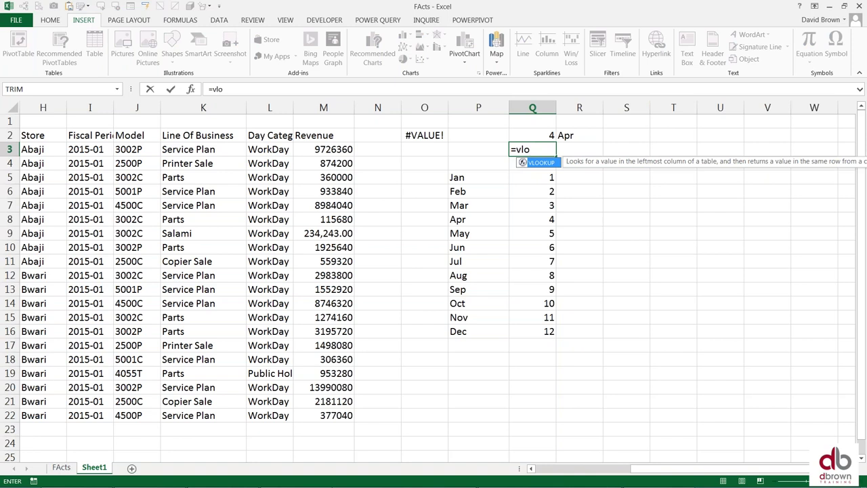
{"action": "key", "text": "Tab"}
{"action": "key", "text": "ctrl+a"}
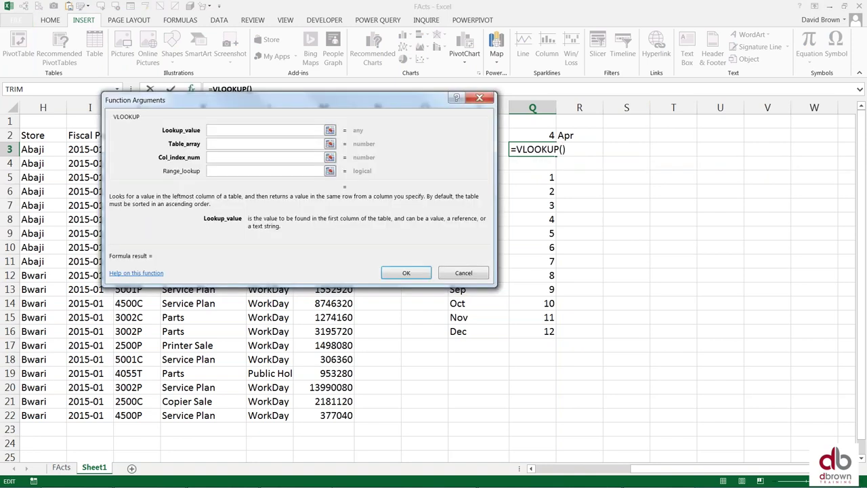
{"action": "mouse_move", "coordinate": [360, 100]}
{"action": "left_mouse_down"}
{"action": "mouse_move", "coordinate": [381, 131]}
{"action": "mouse_move", "coordinate": [401, 228]}
{"action": "left_mouse_up"}
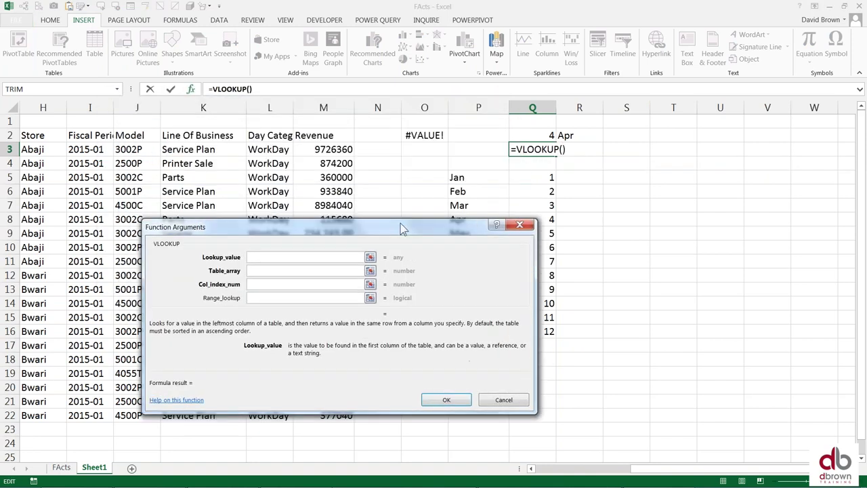
{"action": "left_click", "coordinate": [568, 137]}
{"action": "key", "text": "Tab"}
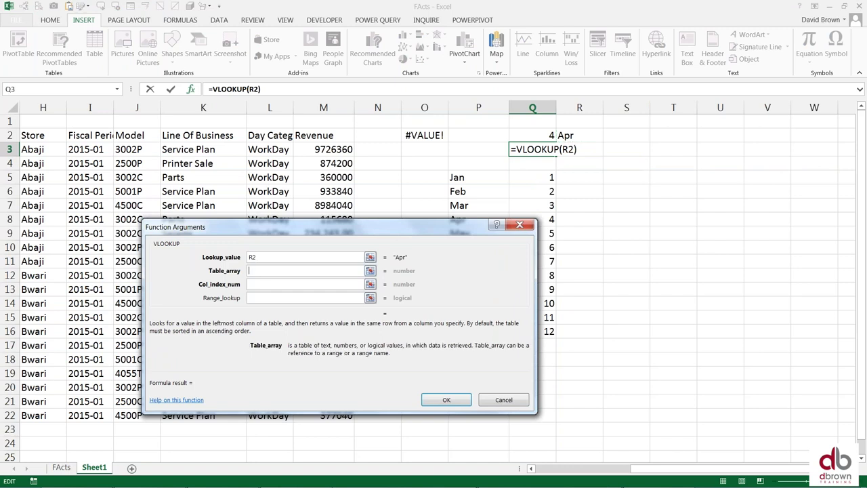
- Paste the month array constant as the table, with column 2 and match 0, returning 4
{"action": "key", "text": "ctrl+v"}
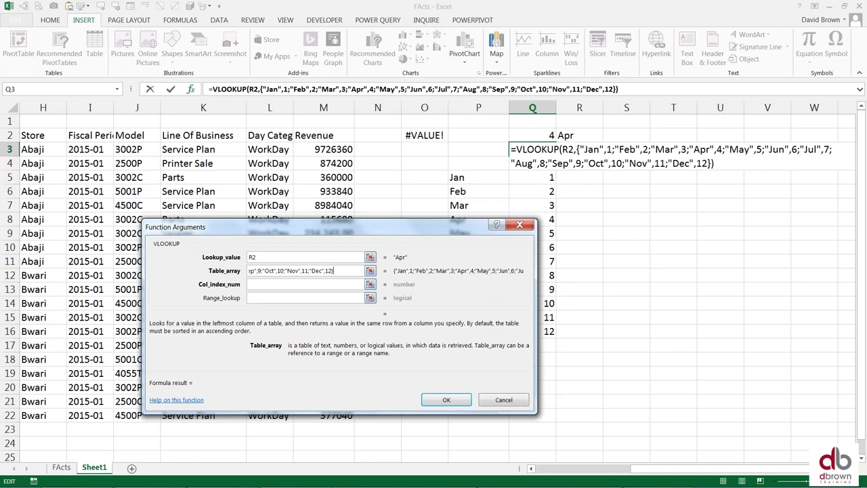
{"action": "key", "text": "Tab"}
{"action": "type", "text": "2"}
{"action": "key", "text": "Tab"}
{"action": "type", "text": "0"}
{"action": "key", "text": "Return"}
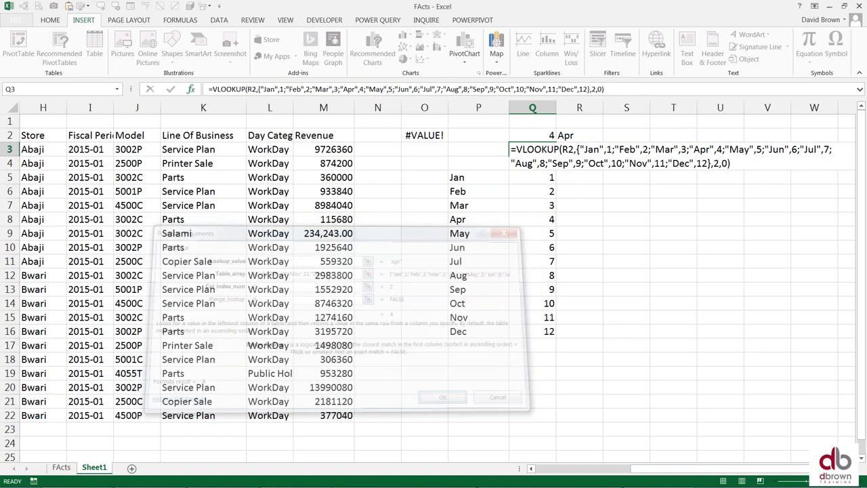
{"action": "key", "text": "Return"}
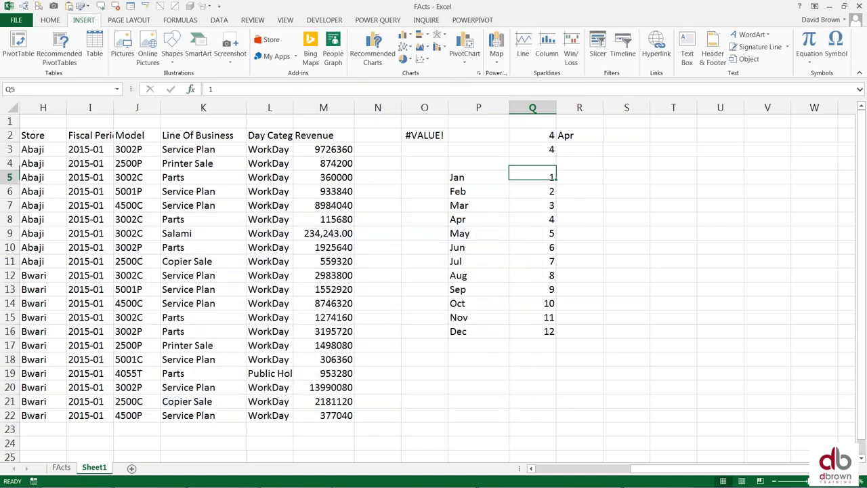
{"action": "mouse_move", "coordinate": [474, 178]}
{"action": "left_mouse_down"}
{"action": "mouse_move", "coordinate": [589, 192]}
{"action": "mouse_move", "coordinate": [589, 331]}
{"action": "left_mouse_up"}
- Delete the month table and Q2's #N/A lookup, then check Q3 still returns 4
{"action": "key", "text": "Delete"}
{"action": "key", "text": "Up"}
{"action": "key", "text": "Up"}
{"action": "key", "text": "Up"}
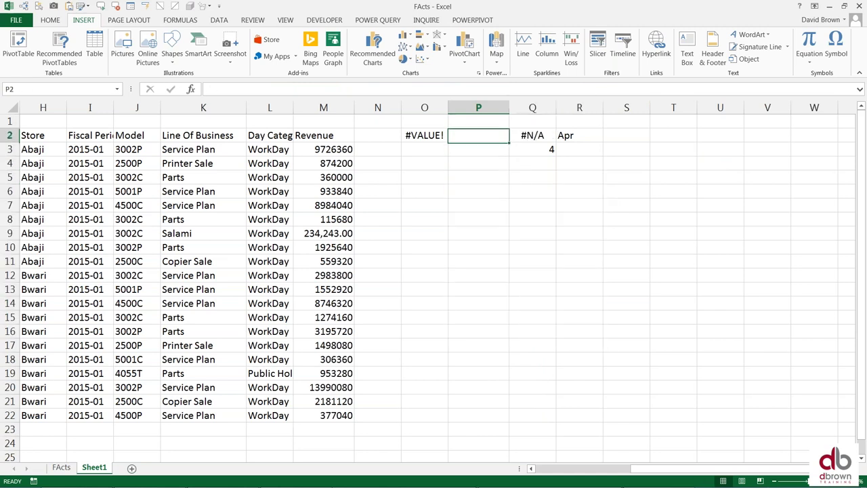
{"action": "key", "text": "Right"}
{"action": "key", "text": "Delete"}
{"action": "key", "text": "Down"}
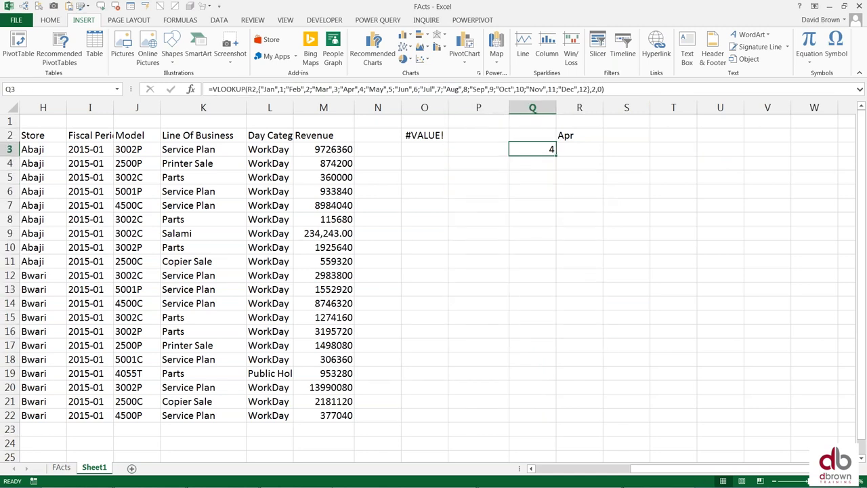
{"action": "key", "text": "F2"}
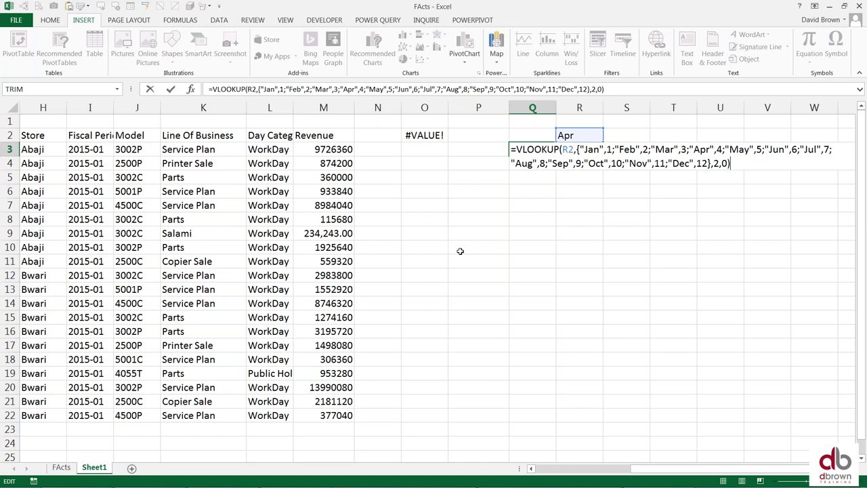
{"action": "left_click", "coordinate": [482, 218]}
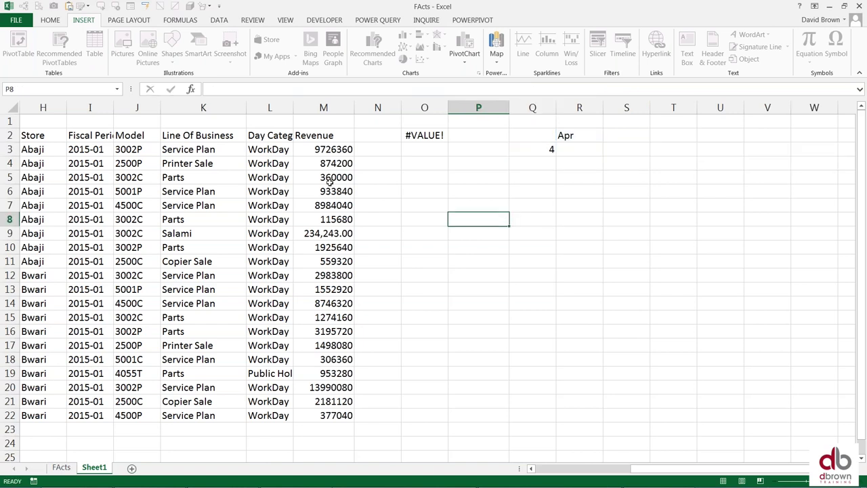